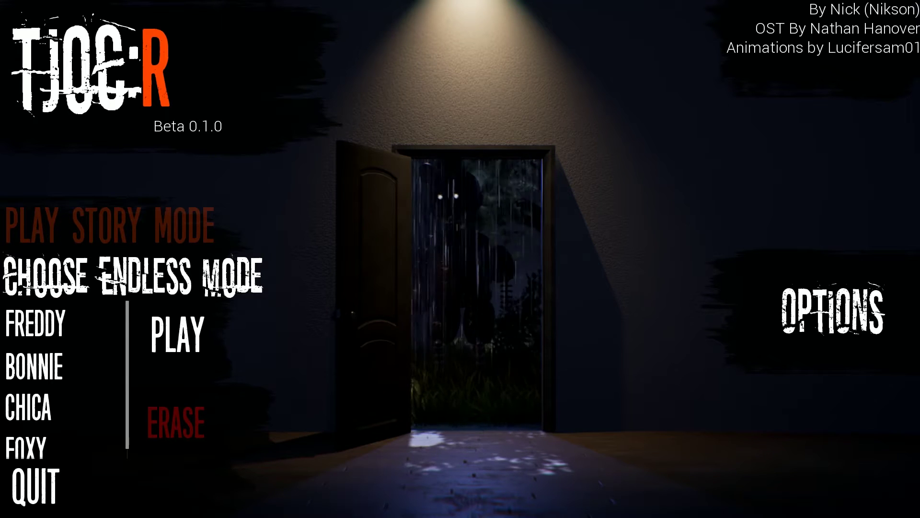
left_click(178, 334)
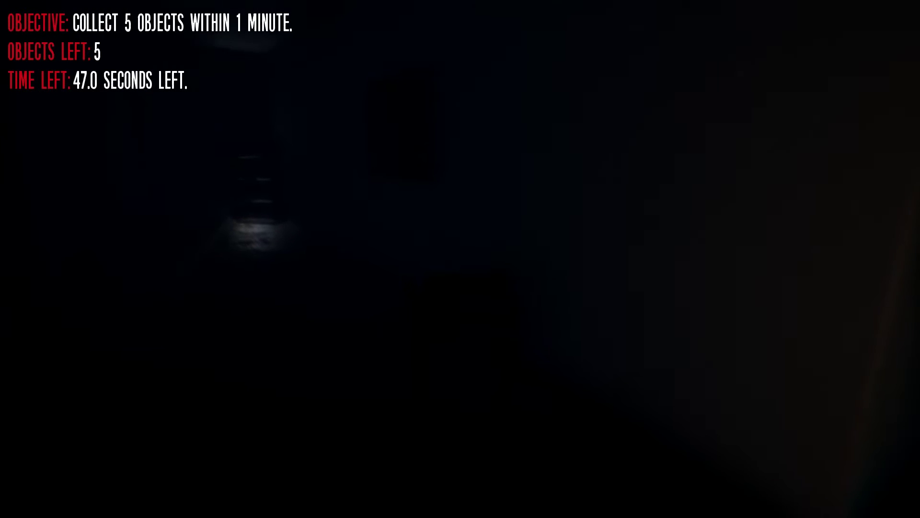
key("f")
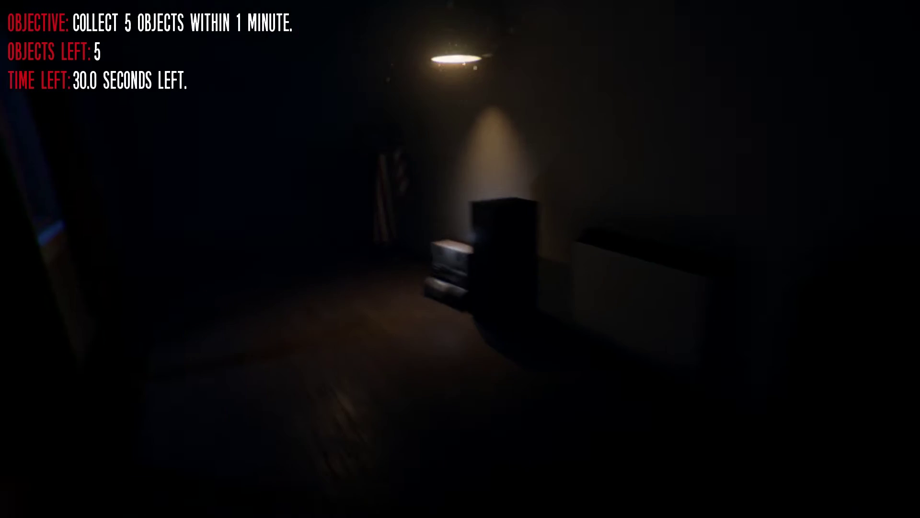
key("e")
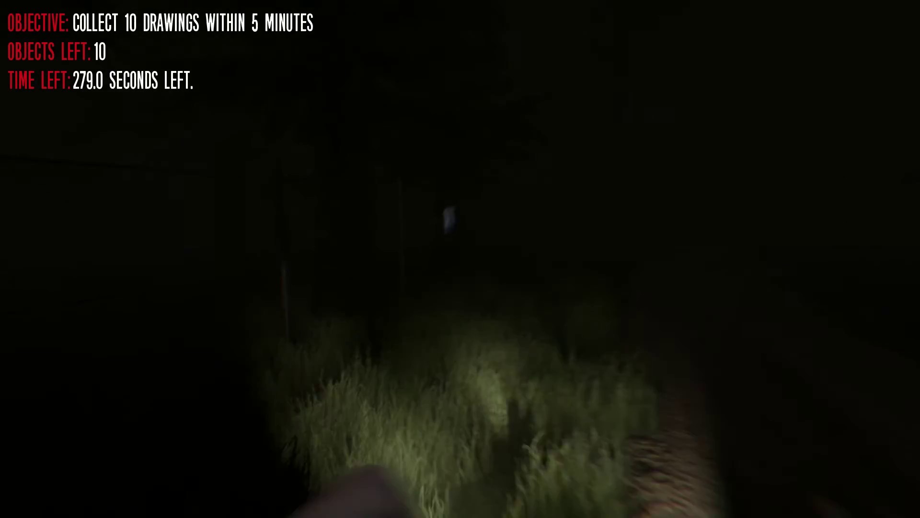
left_click(374, 230)
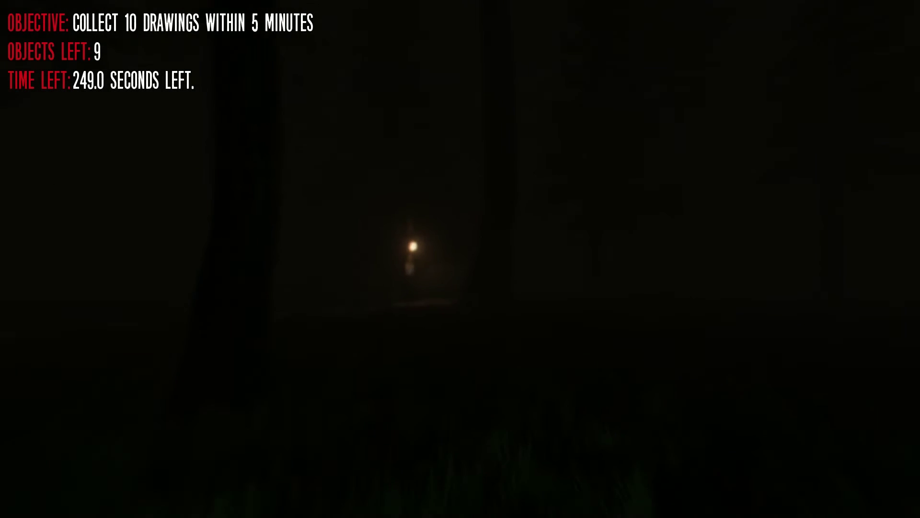
key("w")
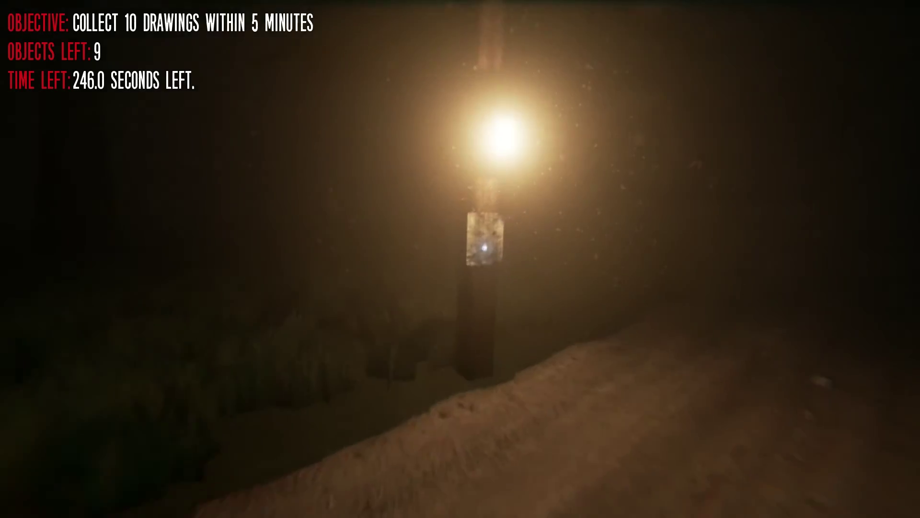
key("w")
left_click(460, 258)
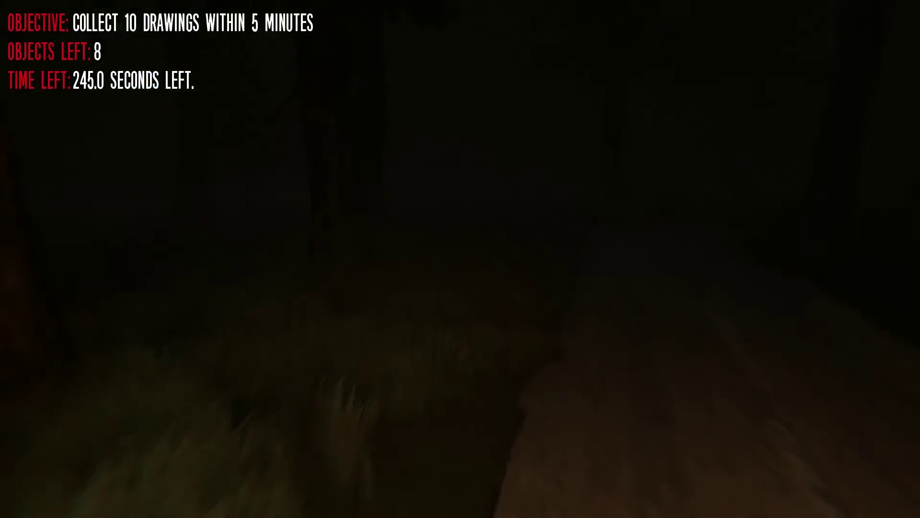
key("w")
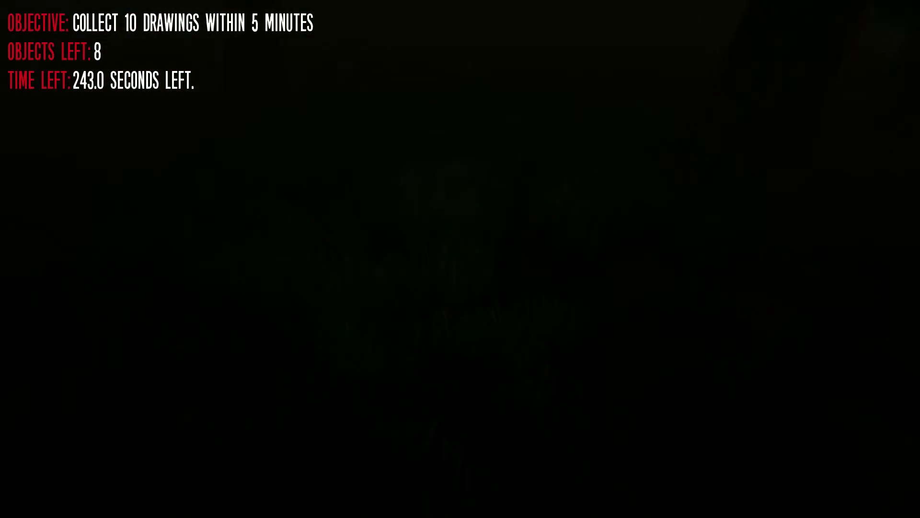